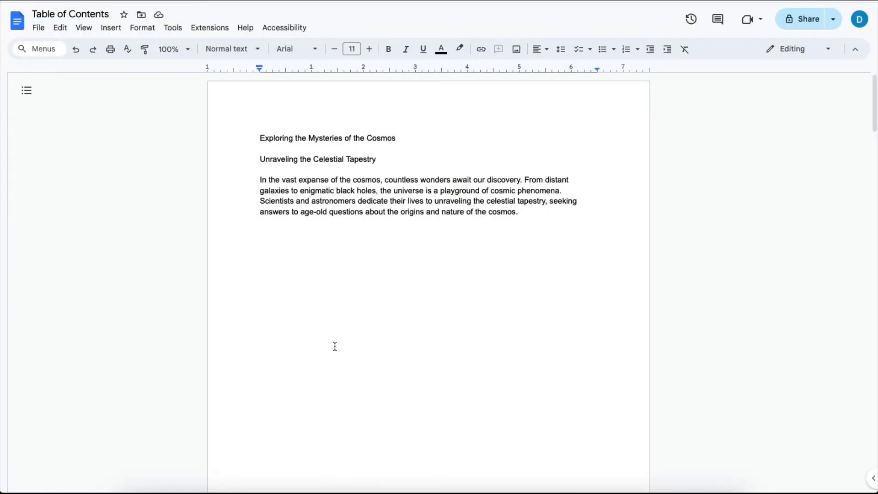
Apply the Title style to the opening line 'Exploring the Mysteries of the Cosmos'
scroll(334, 350, "down", 6)
scroll(335, 346, "down", 7)
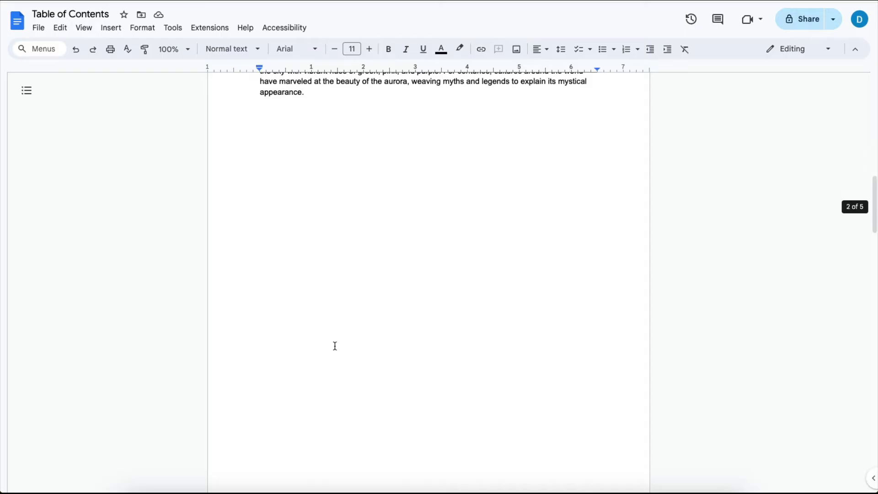
scroll(335, 346, "down", 7)
scroll(336, 346, "up", 17)
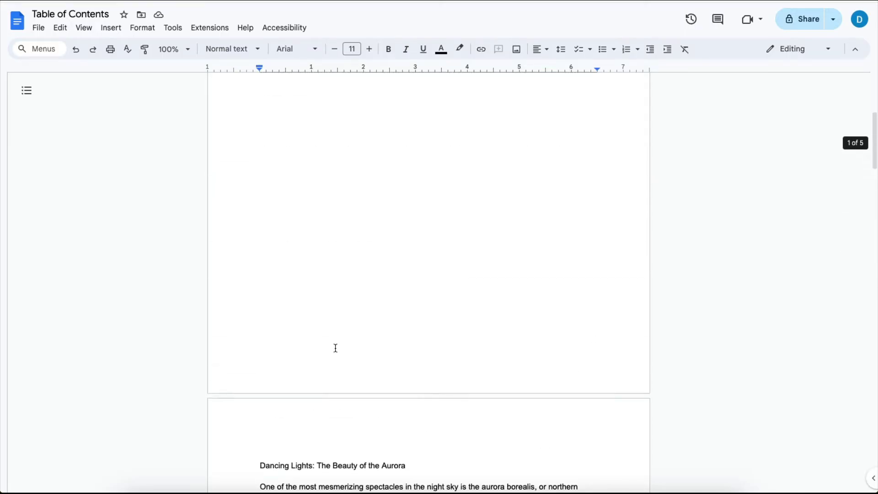
scroll(335, 348, "up", 4)
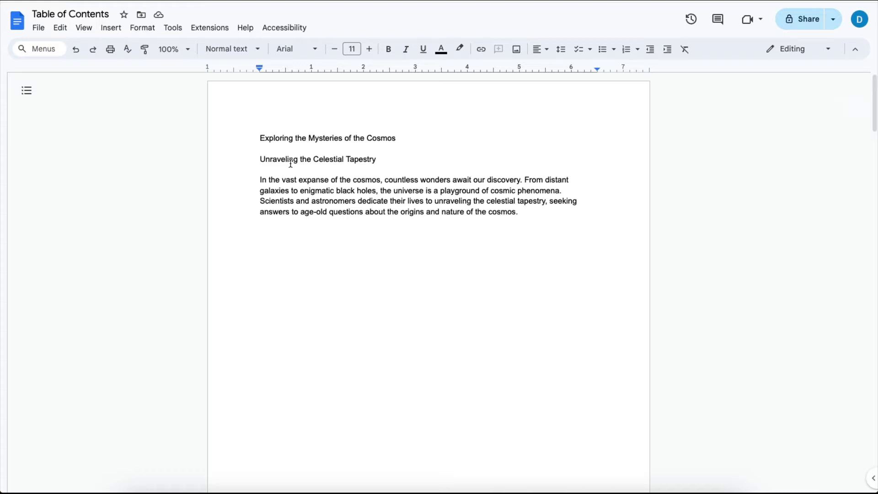
triple_click(270, 137)
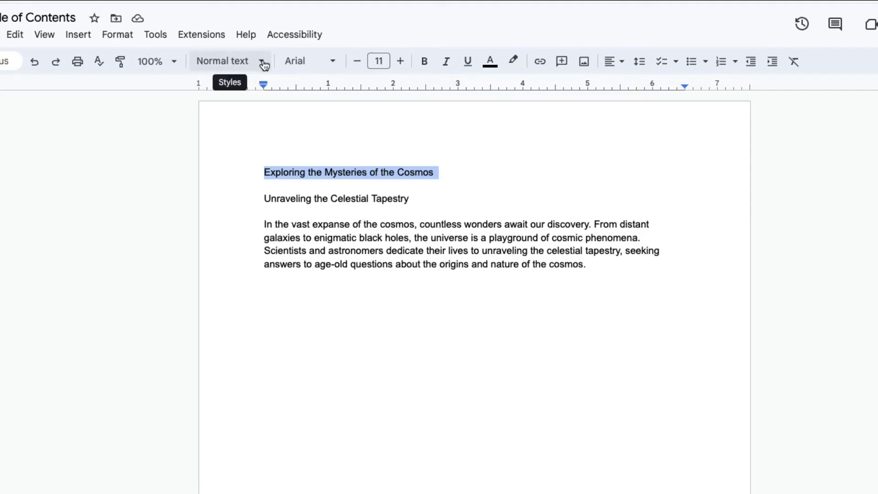
left_click(265, 62)
mouse_move(251, 144)
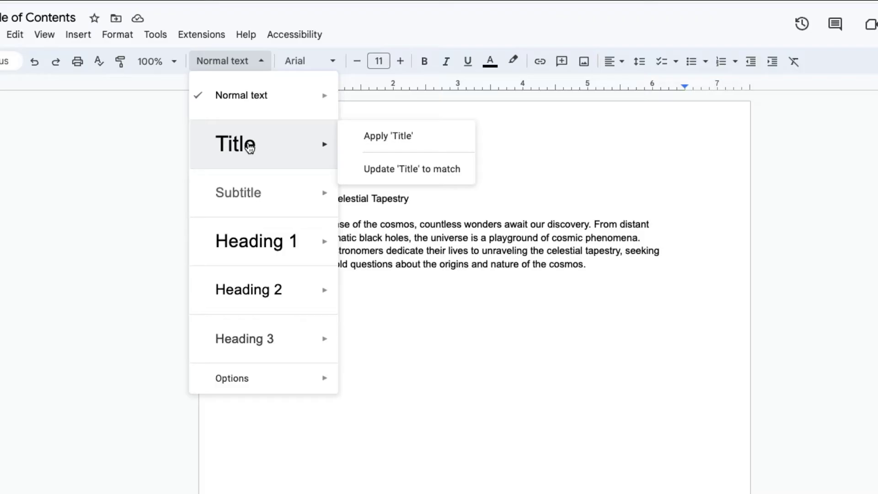
left_click(377, 147)
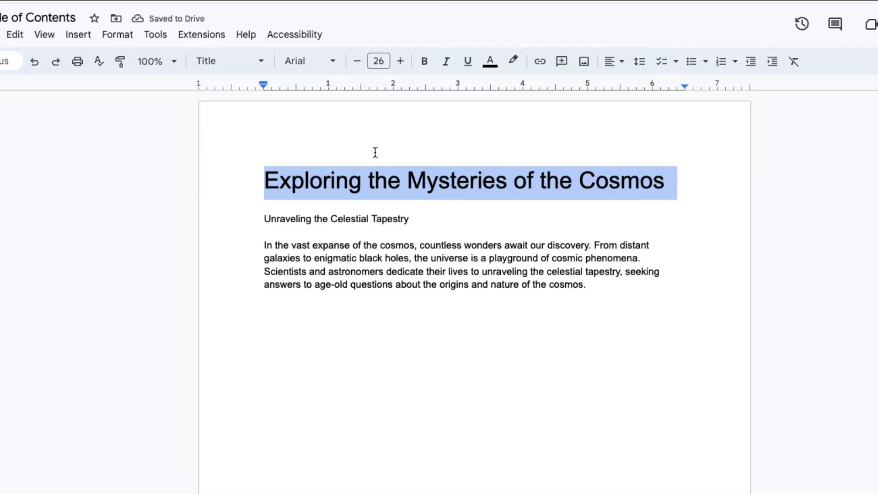
Deselect the line and scroll the document to check the new 26 pt title
left_click(367, 247)
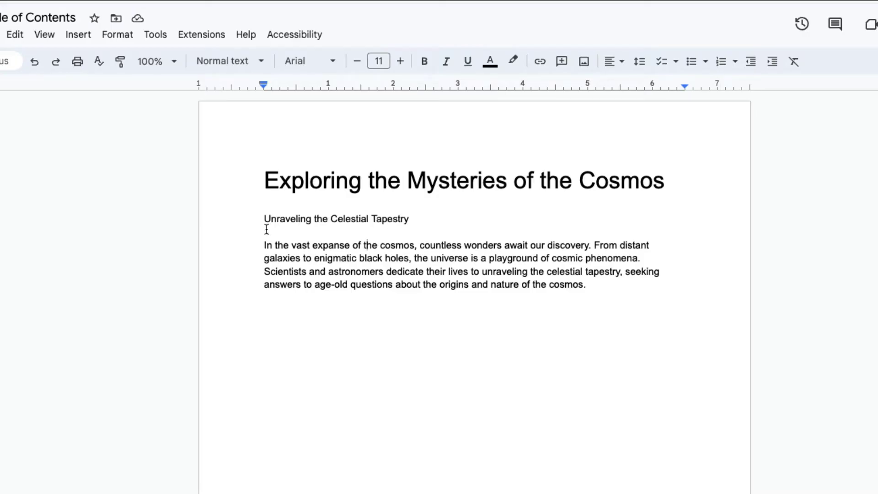
scroll(276, 243, "down", 2)
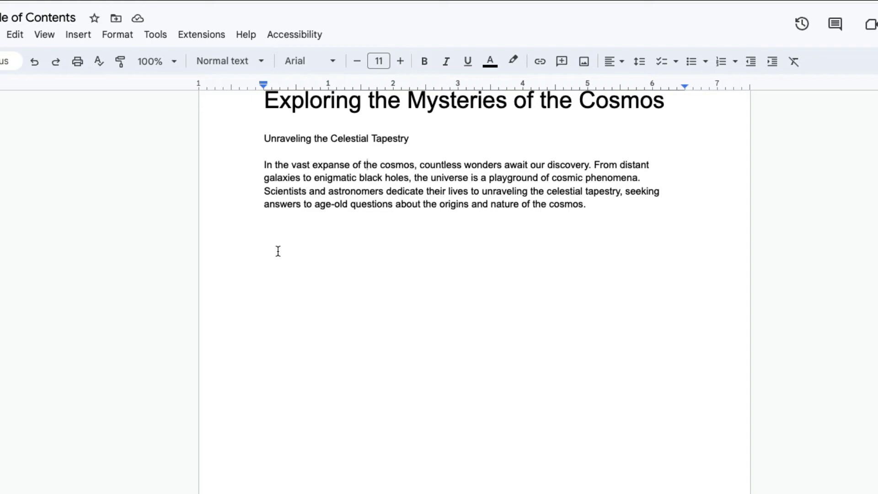
scroll(278, 249, "down", 12)
scroll(278, 252, "down", 14)
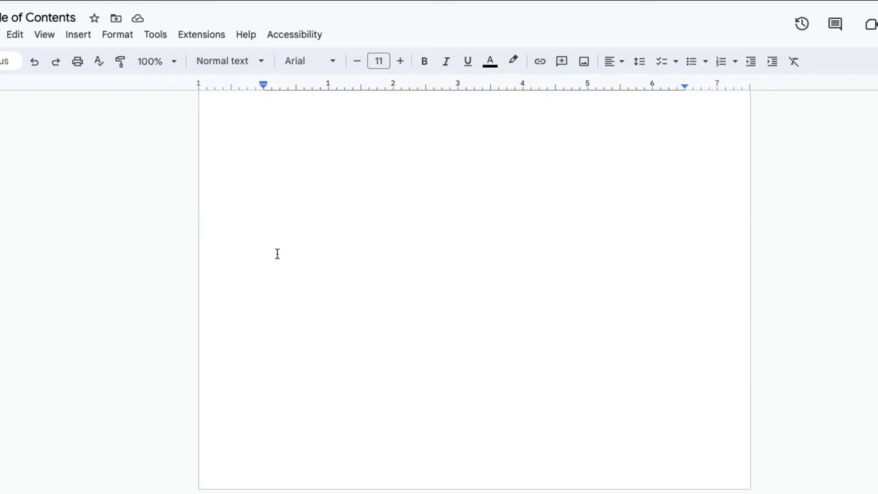
scroll(278, 254, "up", 20)
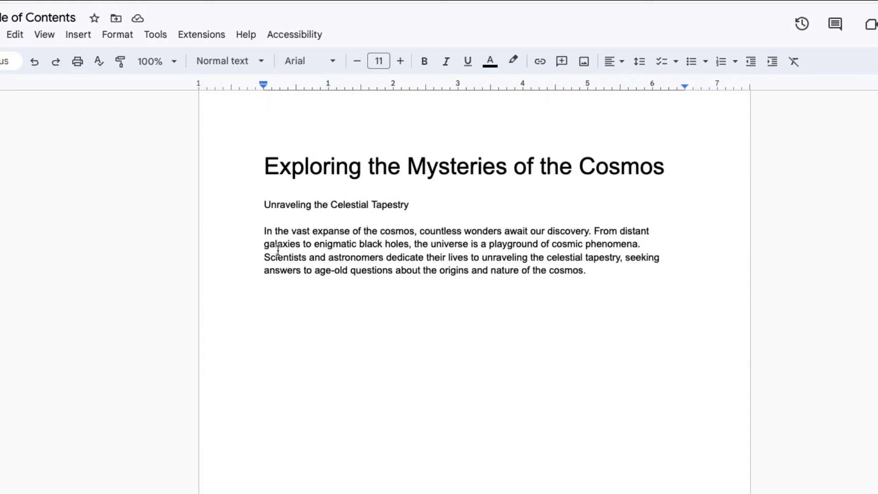
Give the 'Unraveling the Celestial Tapestry' line the Heading 1 style (20 pt)
triple_click(295, 219)
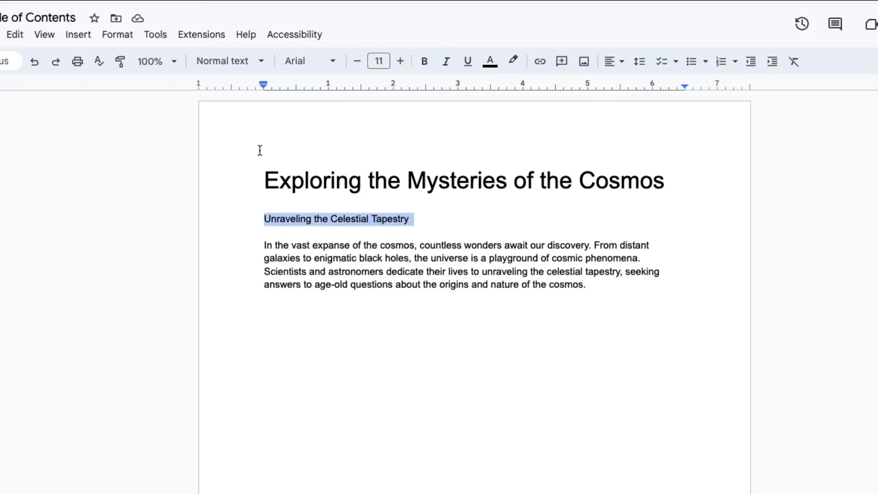
left_click(262, 65)
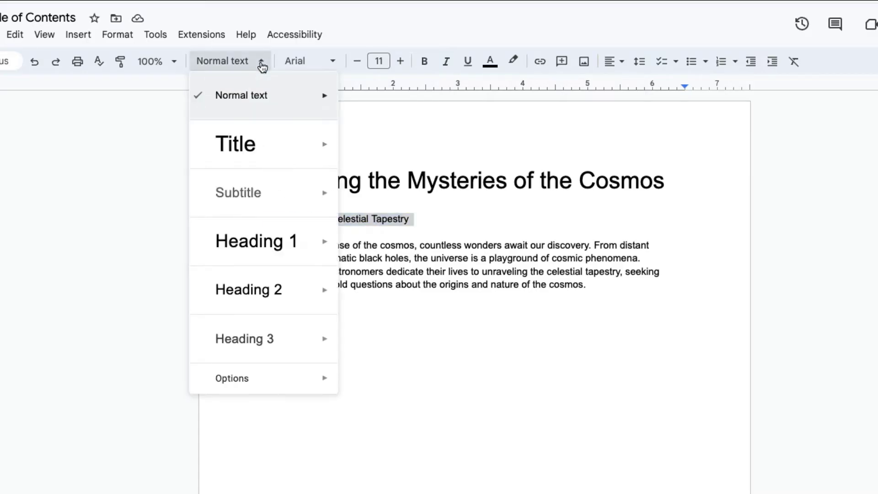
mouse_move(251, 224)
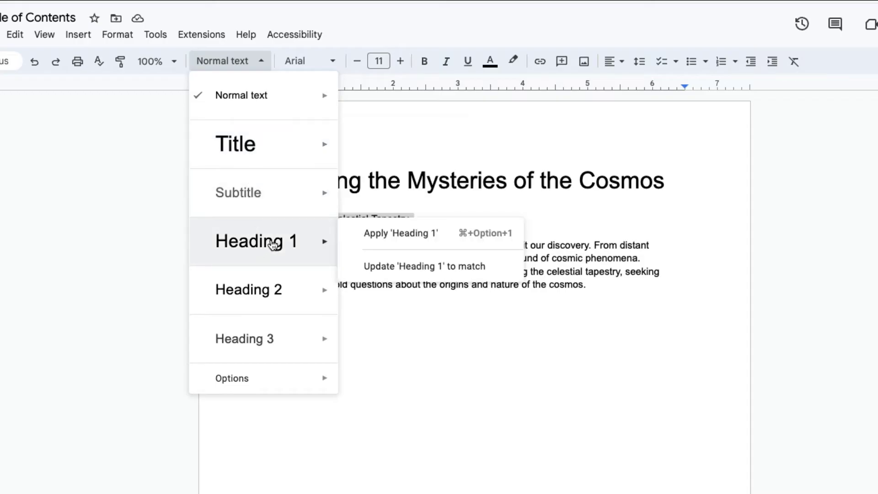
left_click(369, 235)
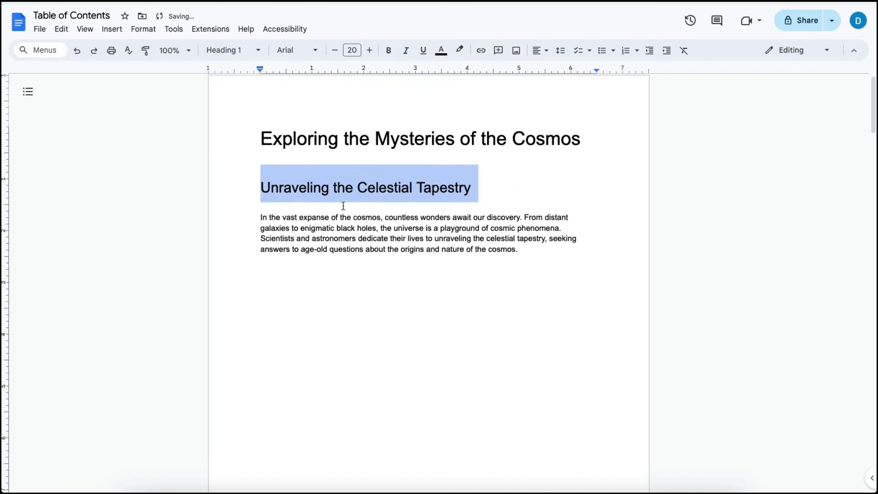
scroll(344, 206, "down", 4)
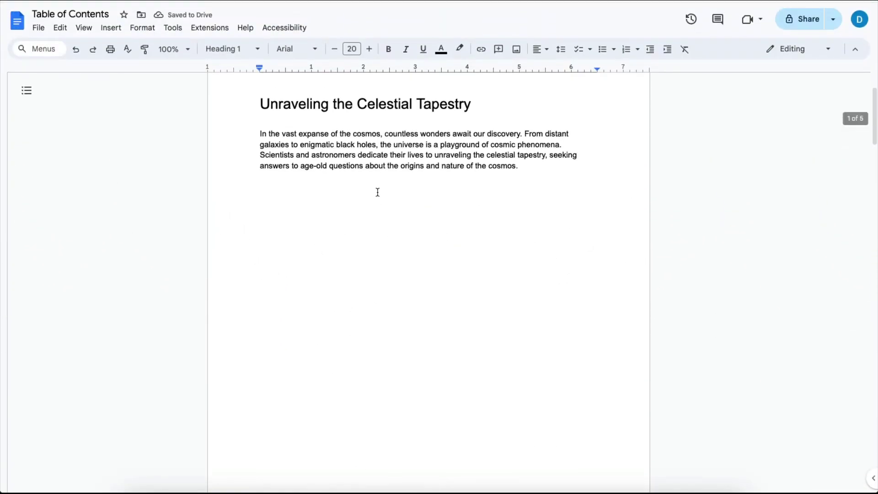
scroll(378, 191, "up", 2)
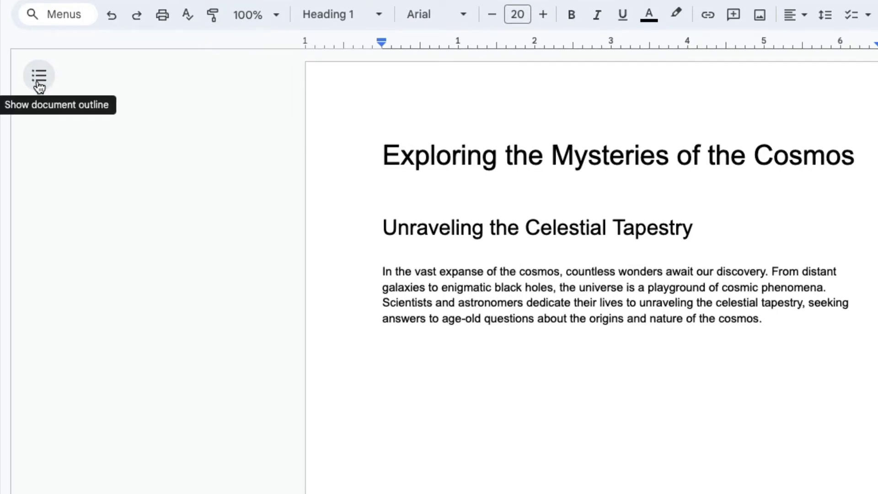
Show the document outline and jump through its headings down to 'The Heart of Darkness'
left_click(39, 78)
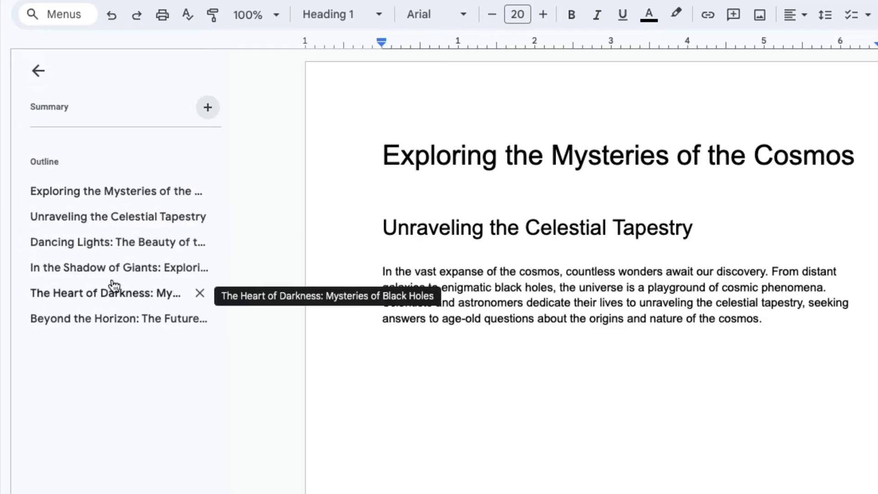
left_click(64, 195)
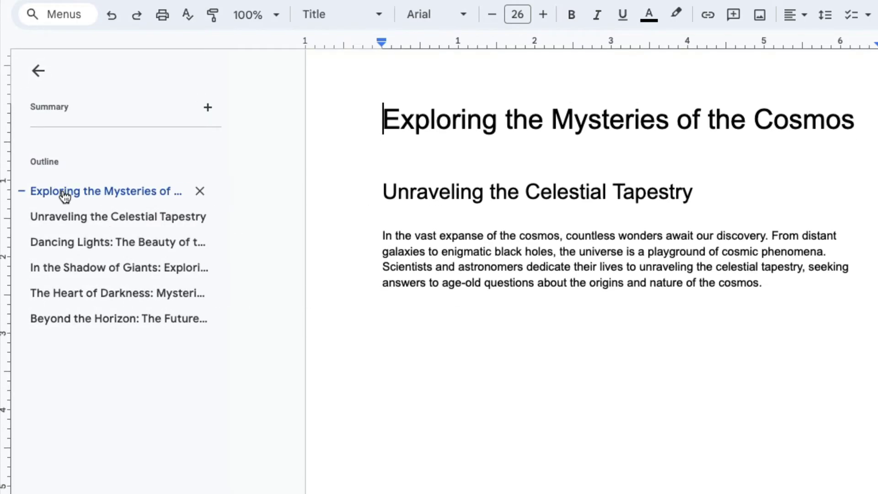
left_click(72, 223)
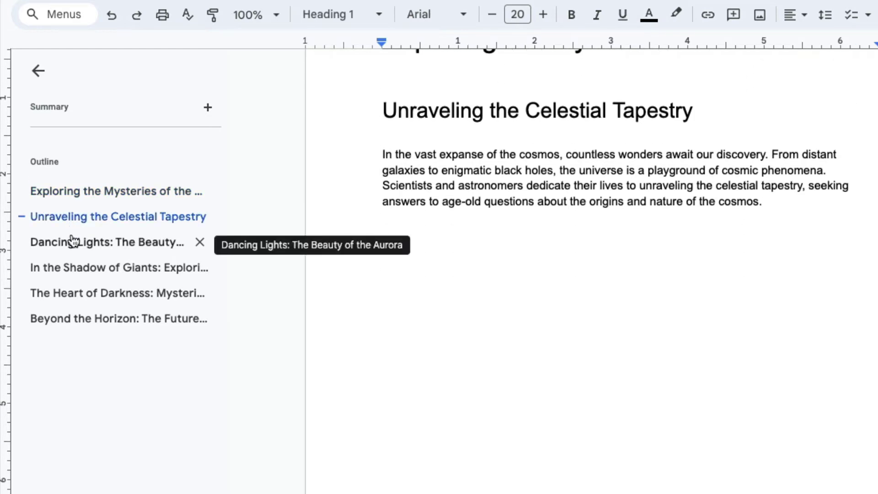
left_click(74, 244)
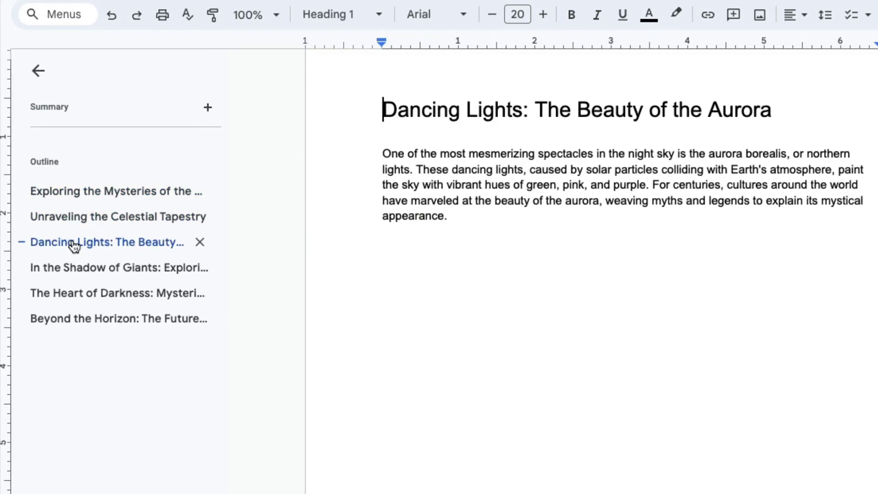
left_click(80, 269)
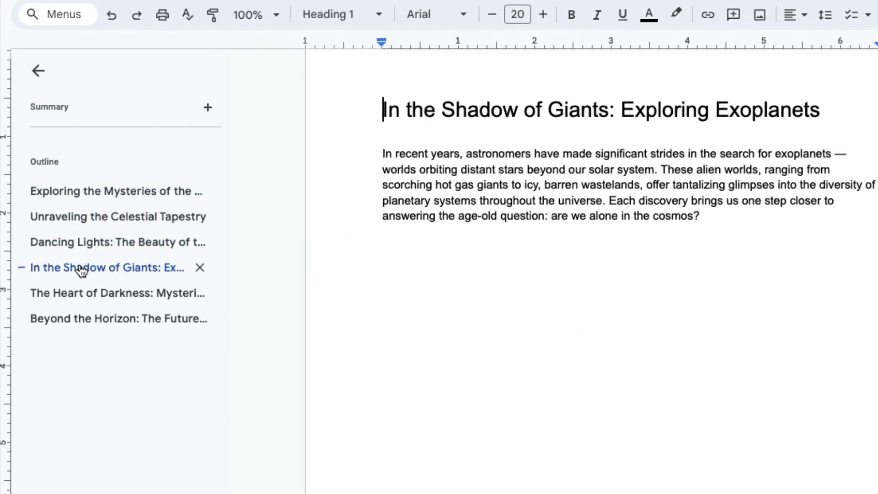
left_click(95, 304)
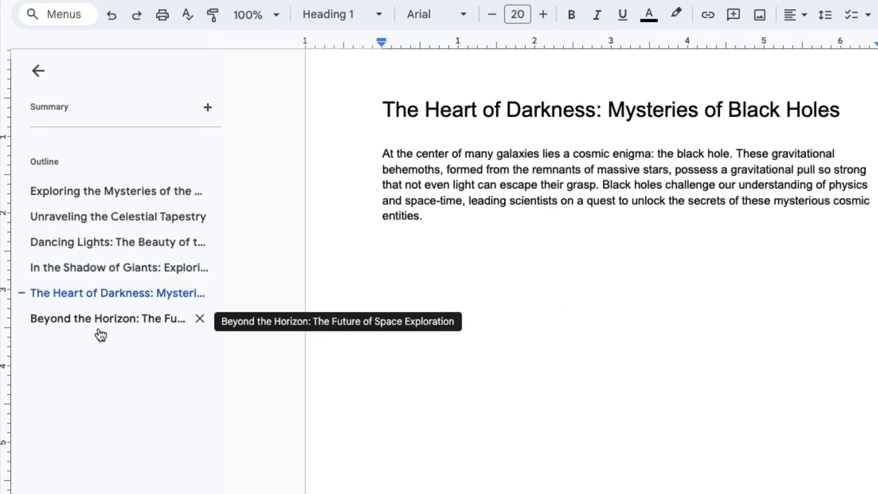
Return to the top and place the cursor on the empty line under the title
scroll(783, 301, "up", 15)
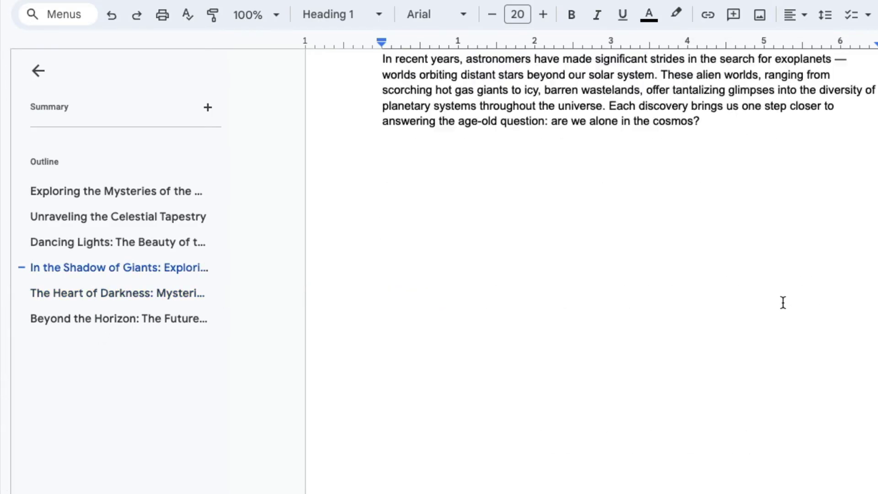
scroll(779, 298, "up", 8)
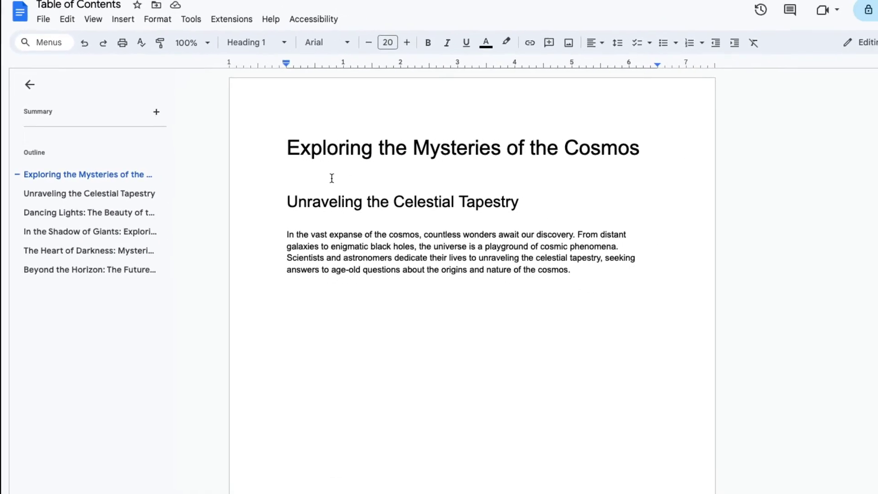
left_click(299, 178)
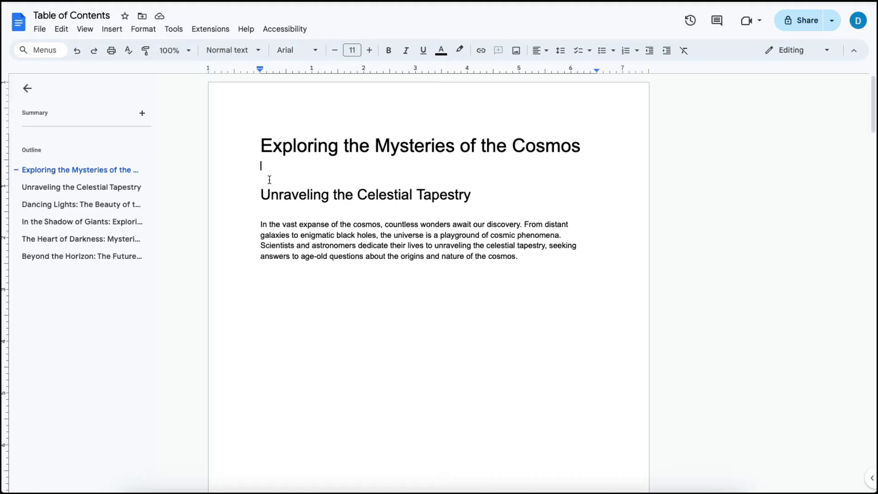
Insert a plain-text table of contents with page numbers under the title
left_click(113, 30)
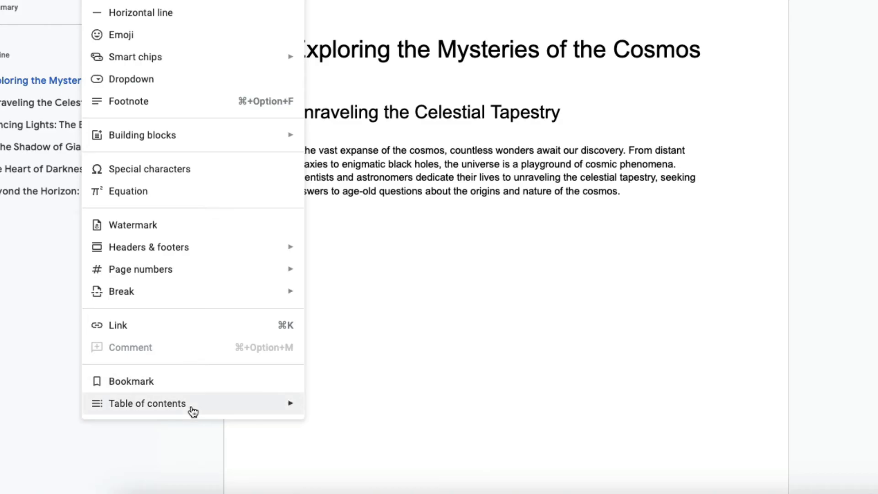
mouse_move(193, 412)
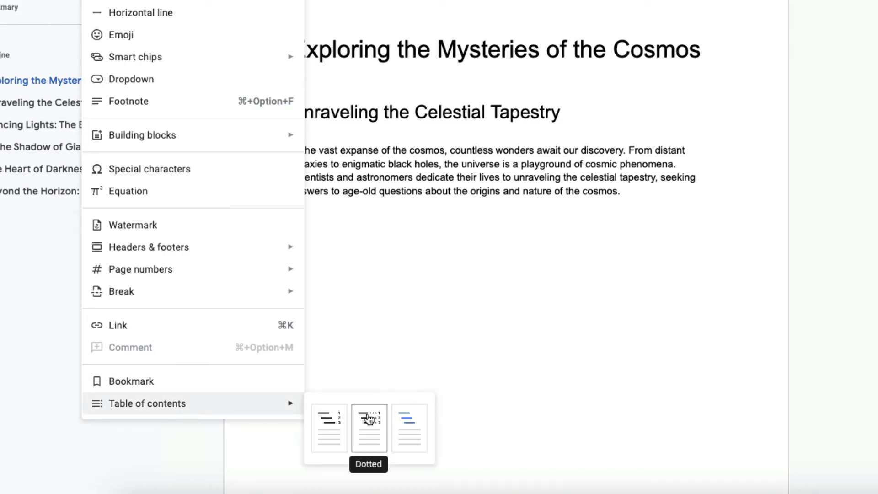
left_click(323, 430)
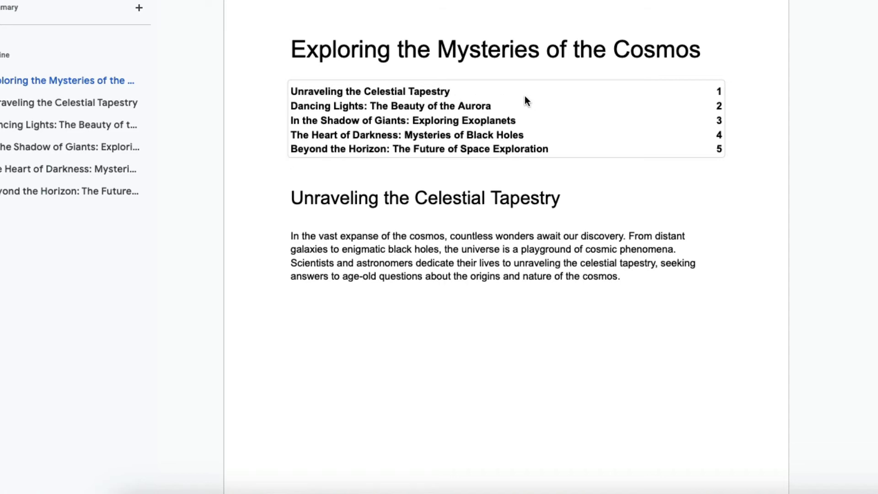
scroll(494, 93, "down", 10)
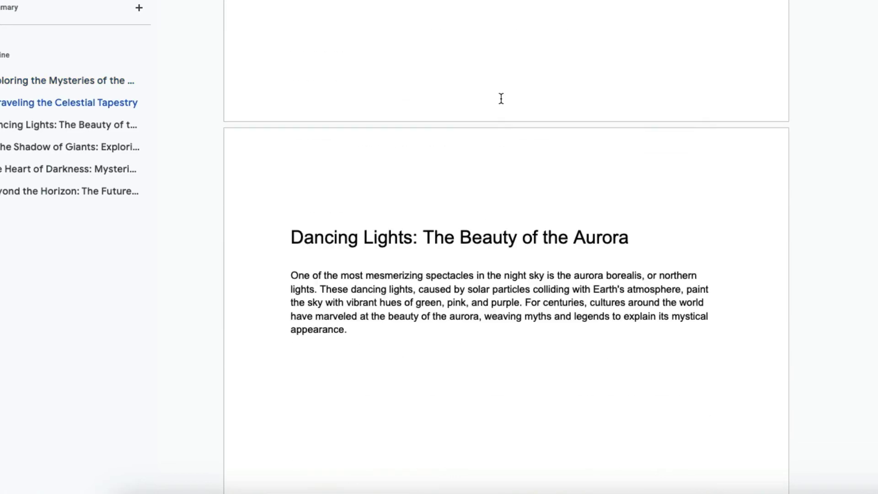
scroll(500, 102, "down", 15)
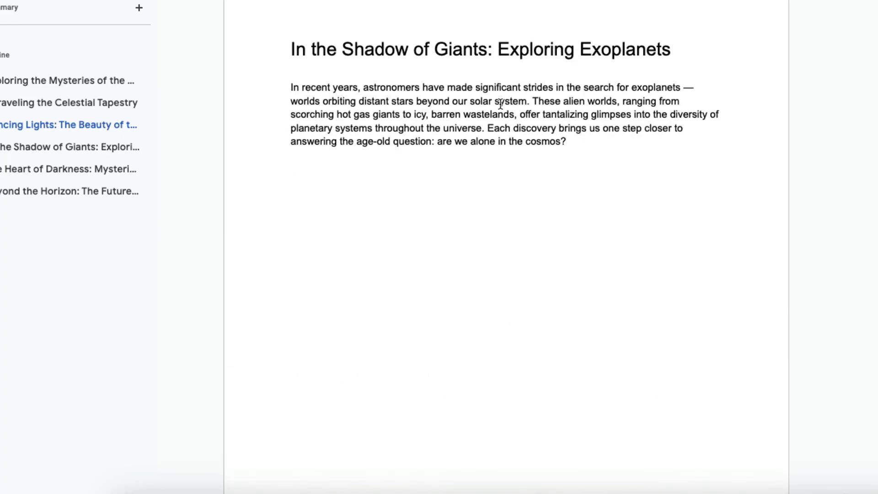
scroll(500, 110, "up", 15)
scroll(500, 112, "up", 10)
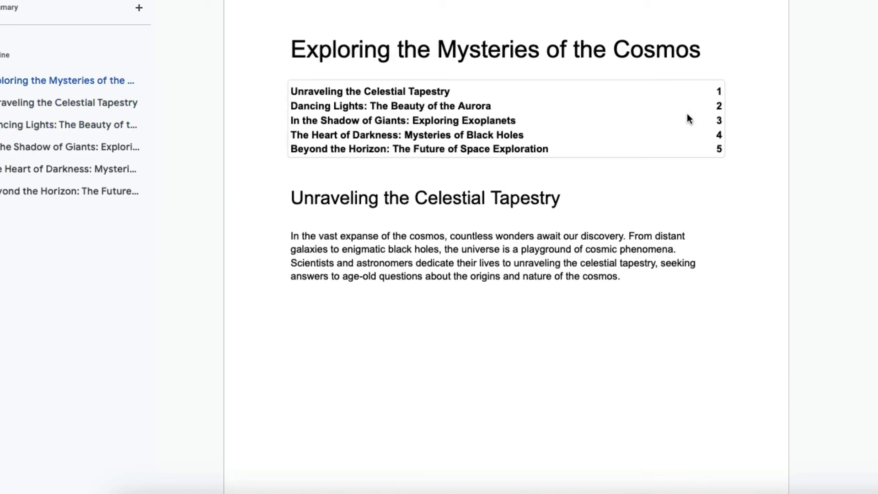
left_click(704, 117)
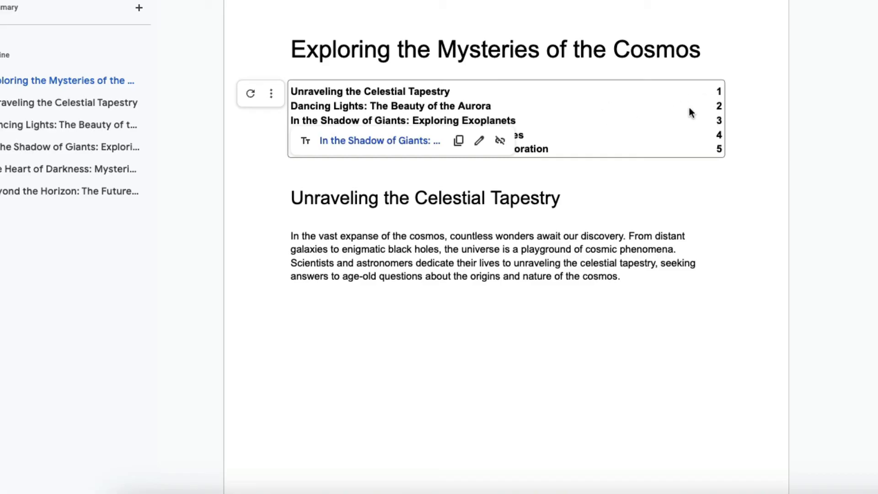
left_click(717, 135)
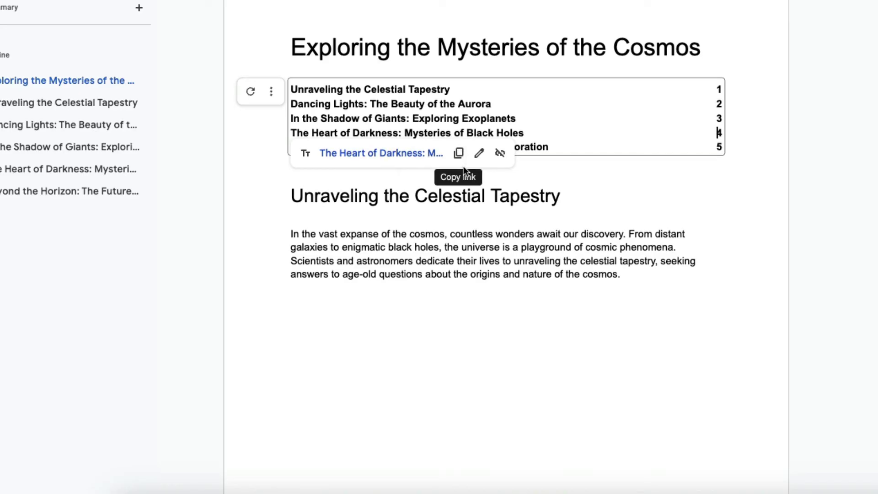
scroll(460, 156, "down", 10)
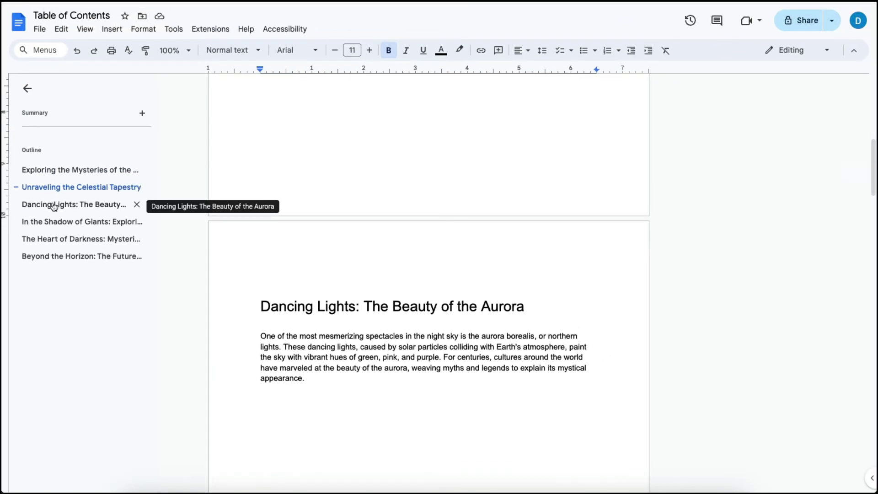
left_click(52, 205)
left_click(58, 224)
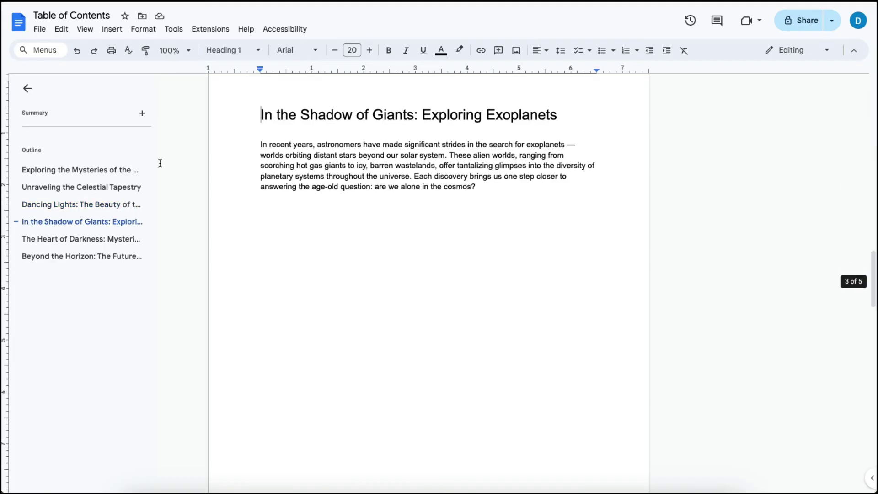
scroll(245, 182, "up", 10)
scroll(245, 182, "up", 2)
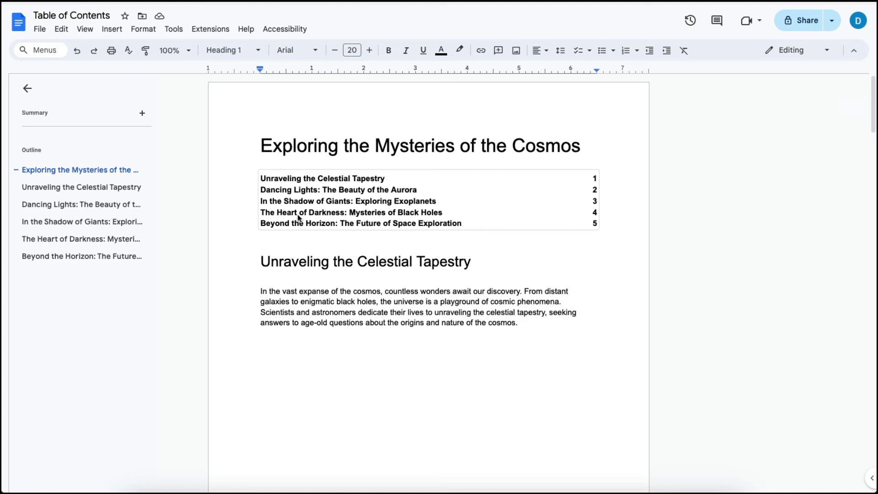
Insert a page break before the 'Unraveling the Celestial Tapestry' heading
left_click(323, 259)
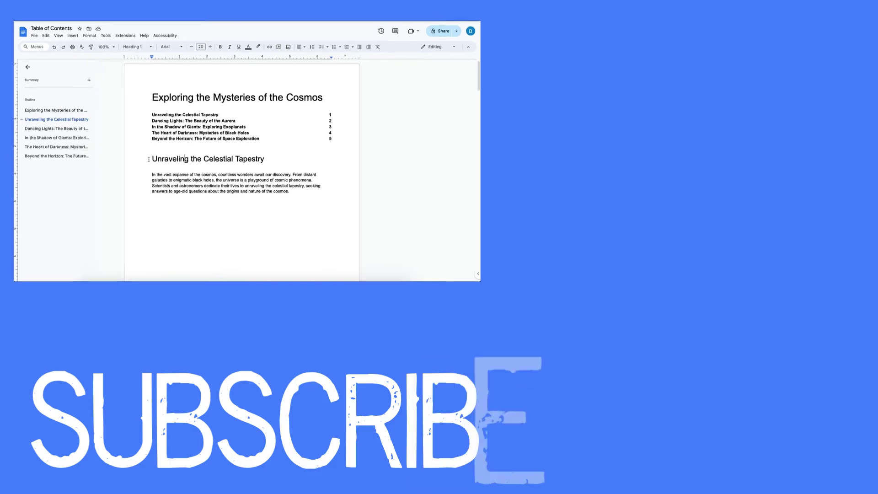
left_click(149, 159)
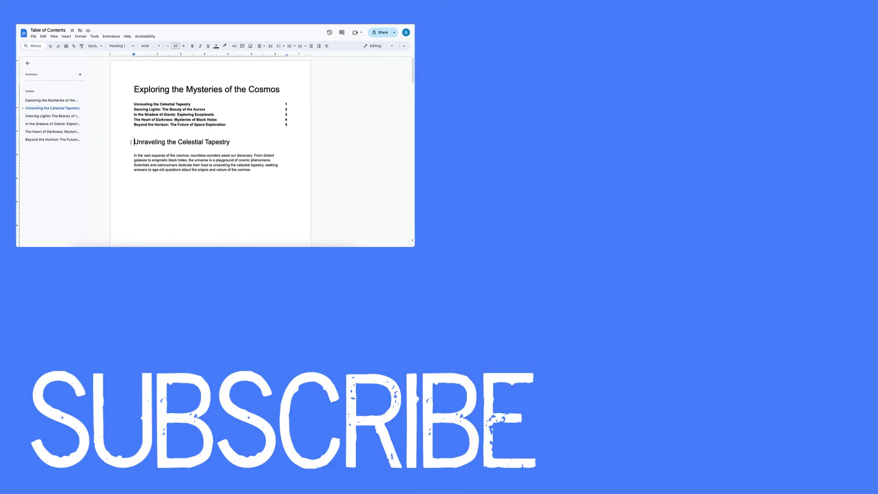
key("ctrl+Return")
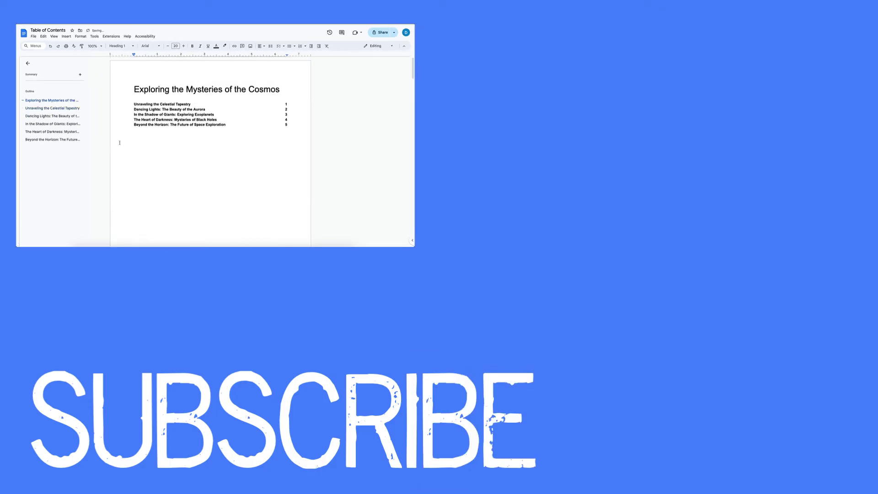